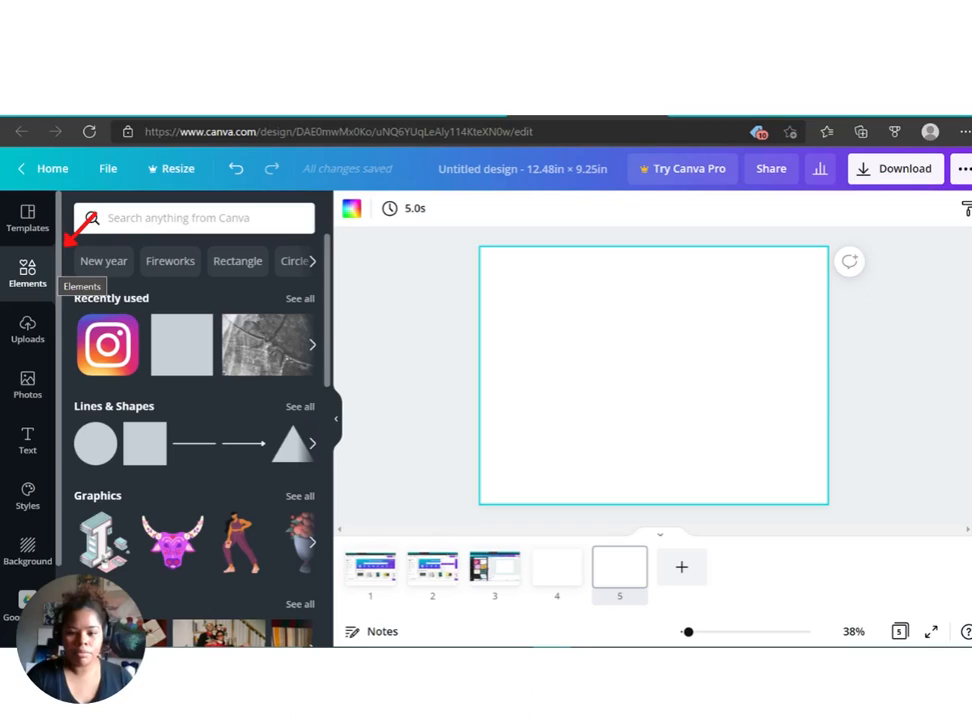
Search the elements for "lines" and add a plain black line to page 5
left_click(107, 217)
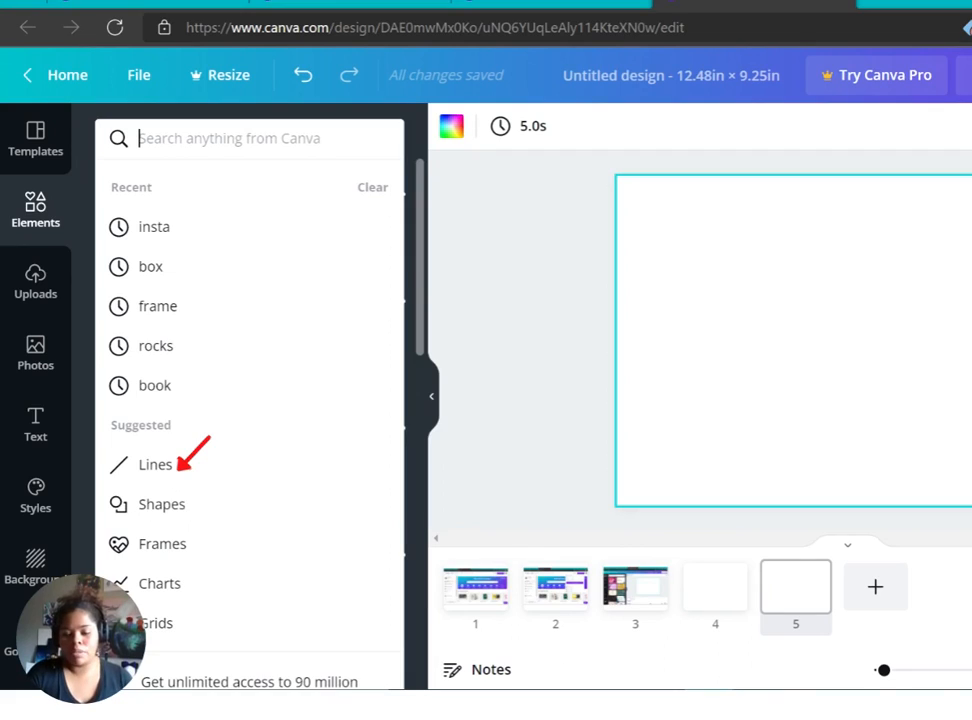
type("lines")
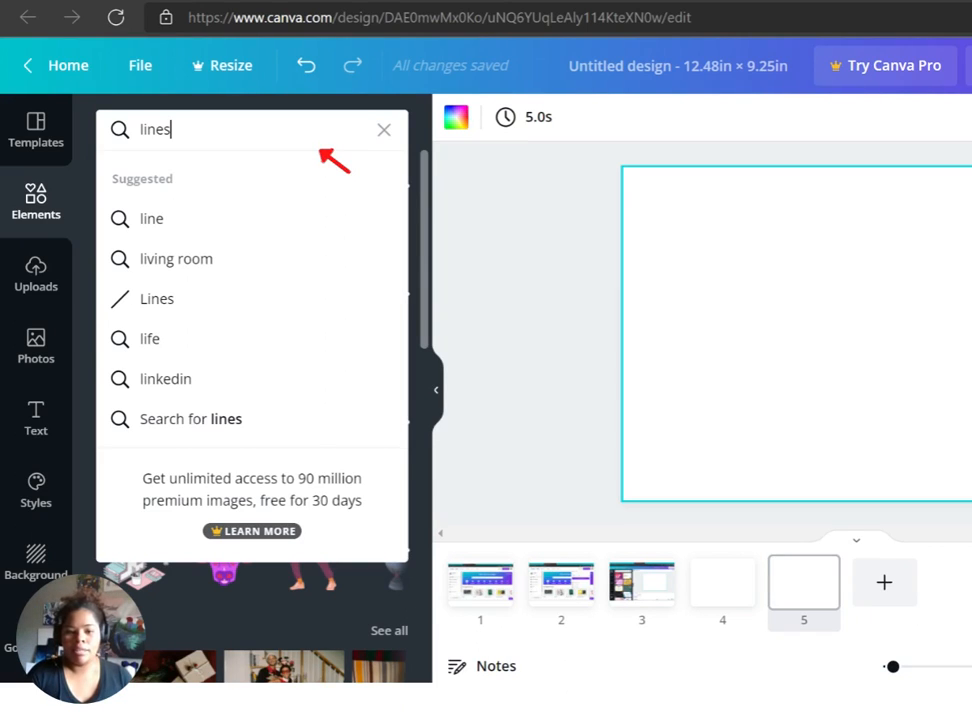
key("Return")
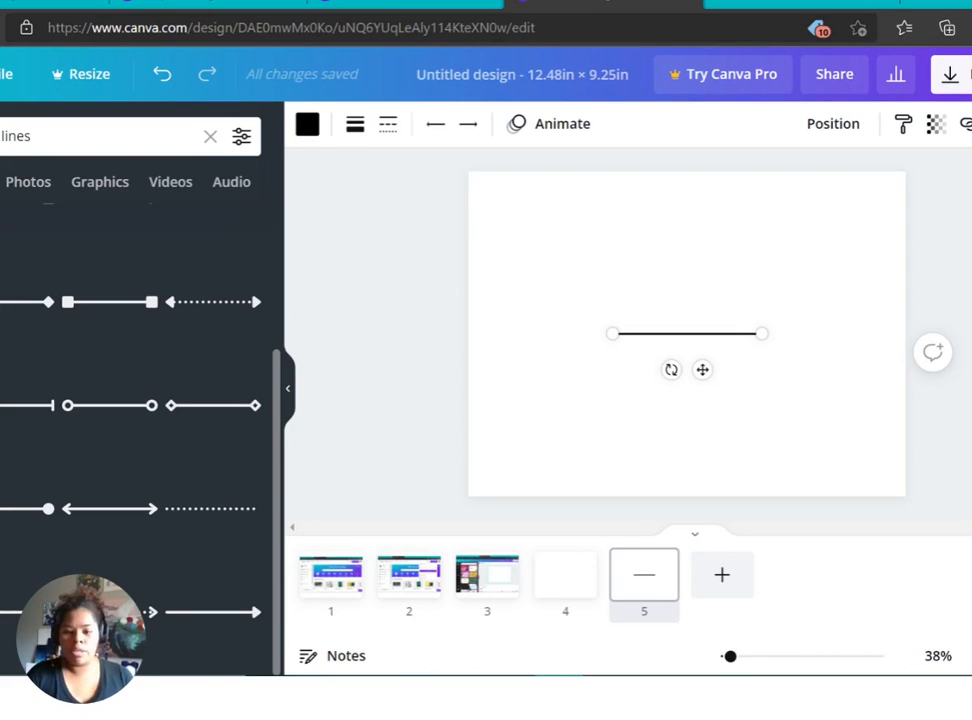
Stretch the line across the upper part of the page and color it the third default gray
left_click_drag(702, 370, 591, 259)
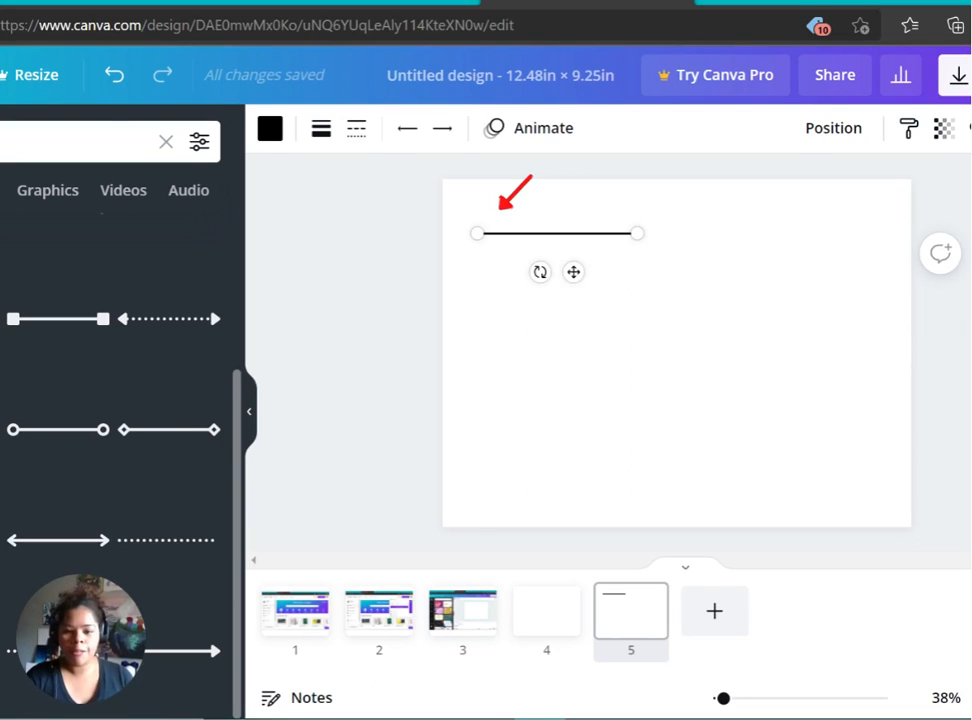
left_click_drag(637, 233, 877, 233)
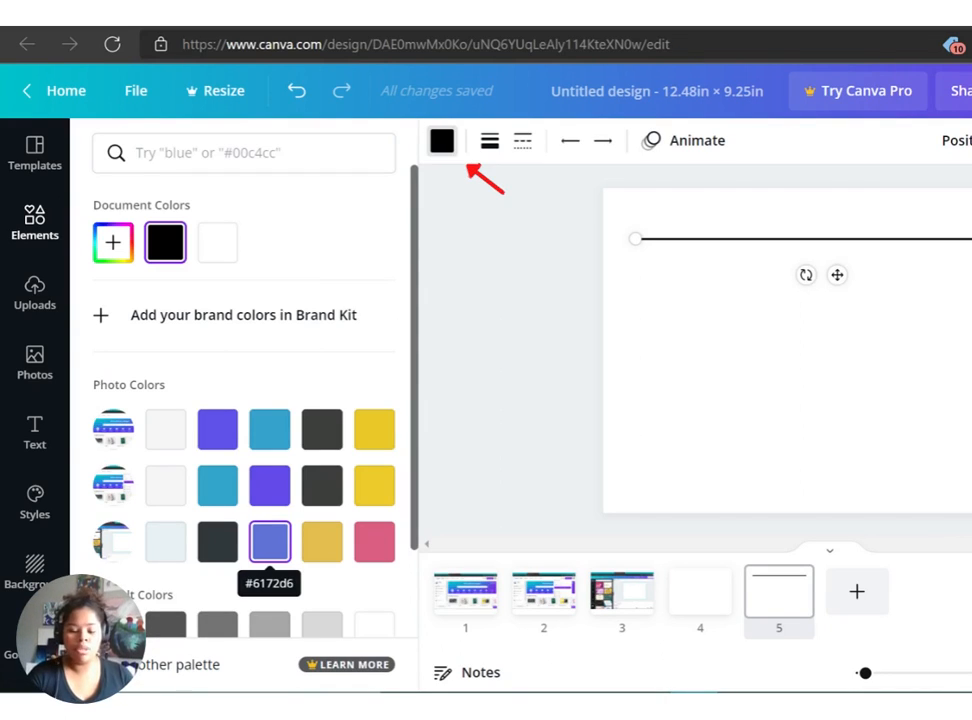
scroll(270, 530, "down", 1)
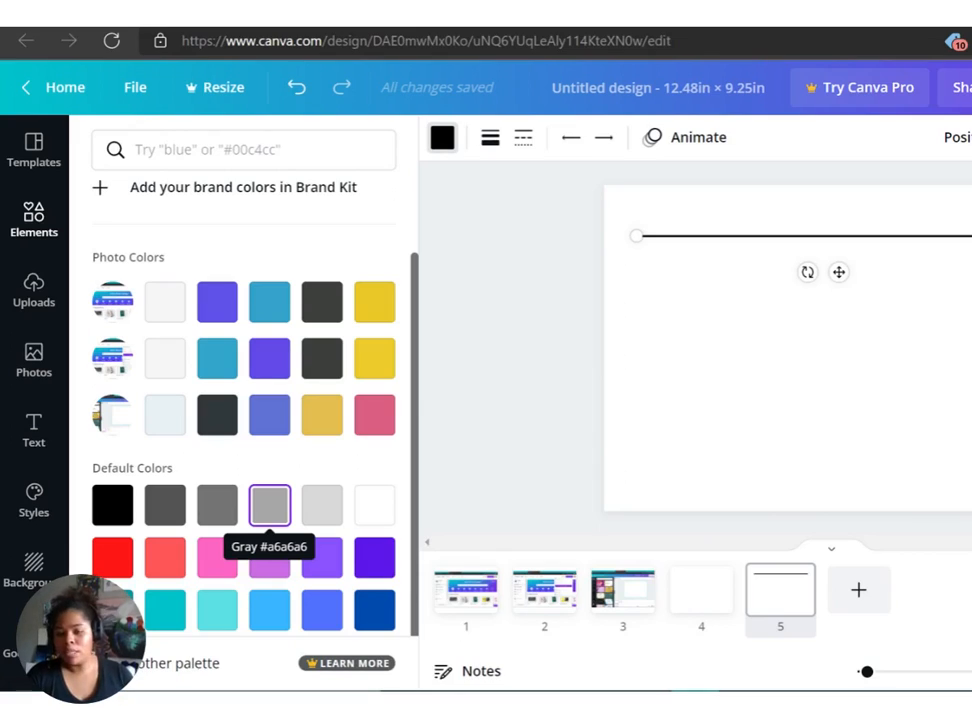
left_click(217, 505)
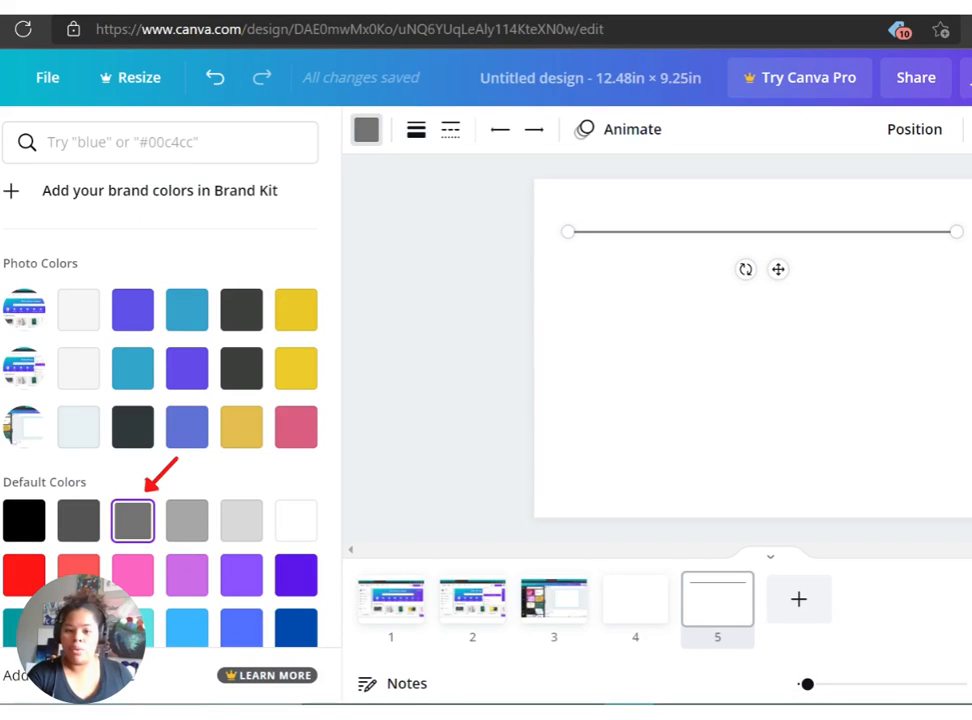
Duplicate the gray line and place the copy directly below the original, aligned with its ends
right_click(730, 231)
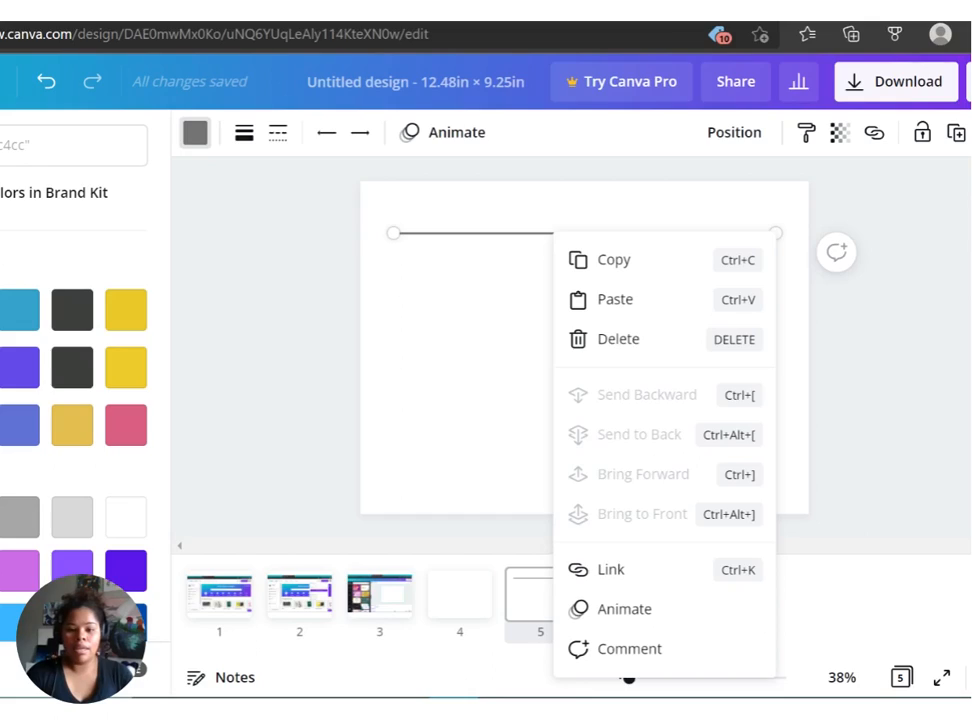
right_click(464, 271)
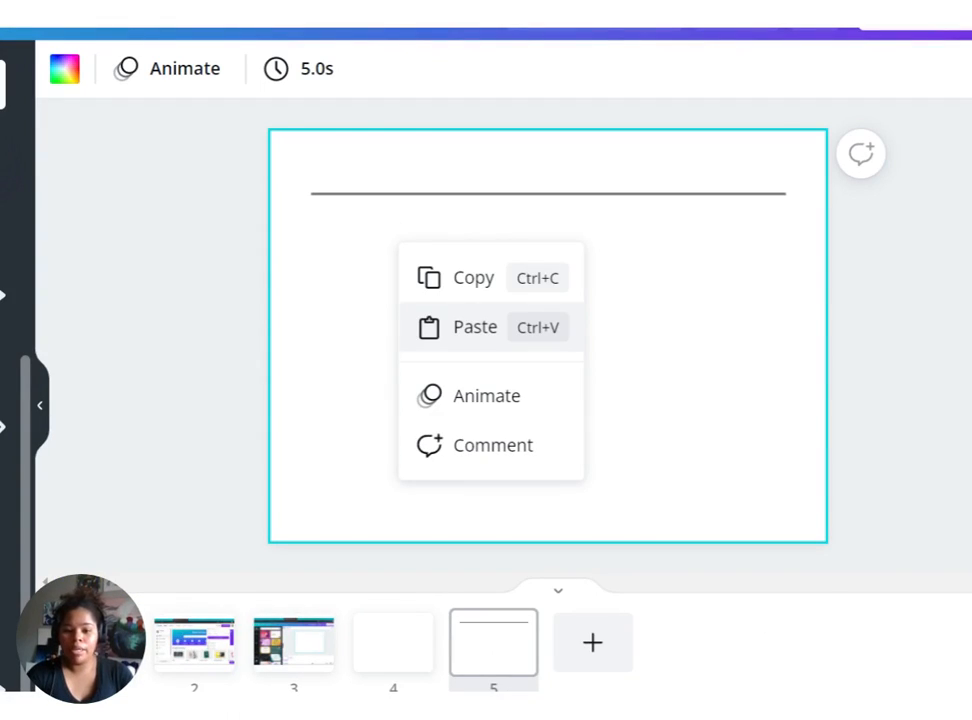
left_click(475, 327)
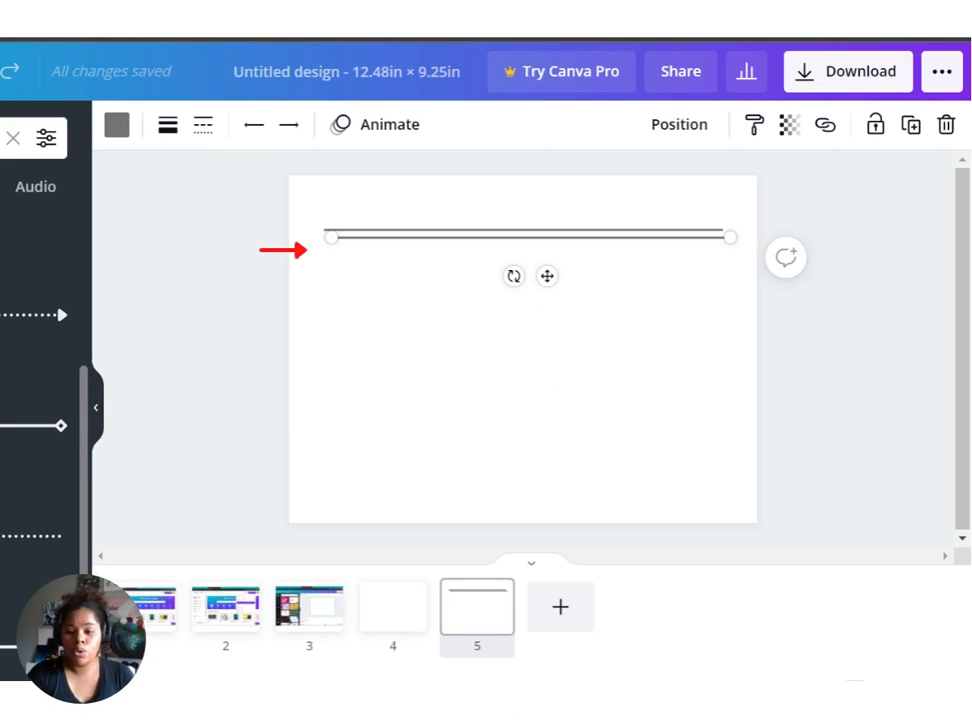
left_click_drag(547, 276, 539, 285)
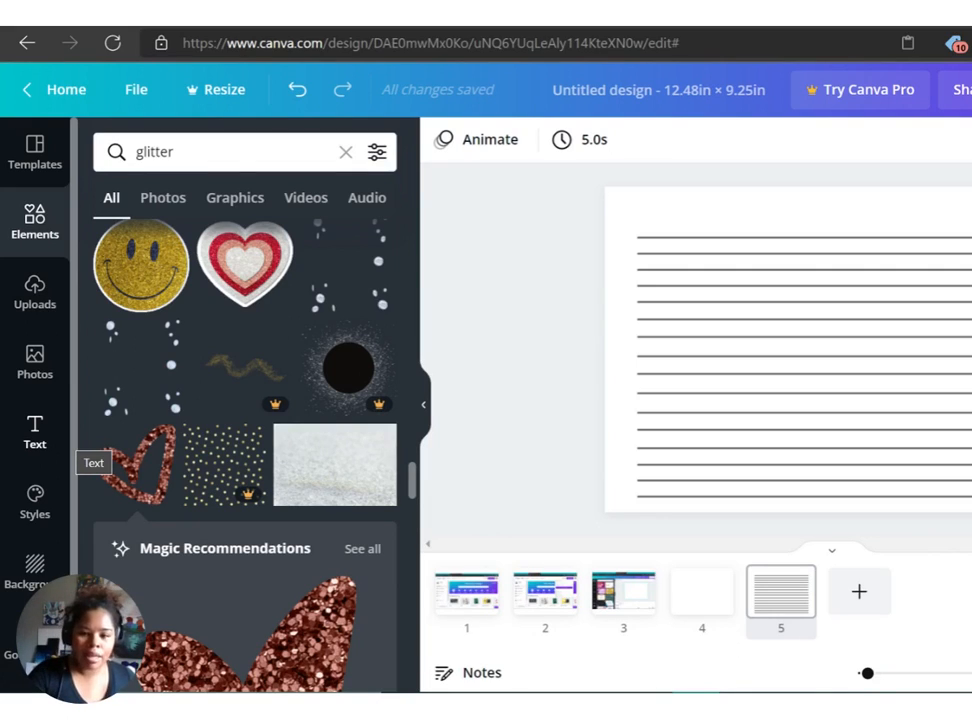
Add the "White Christmas" text combination as a script title reading "notes" and delete its small "I'm dreaming of a" line
left_click(35, 432)
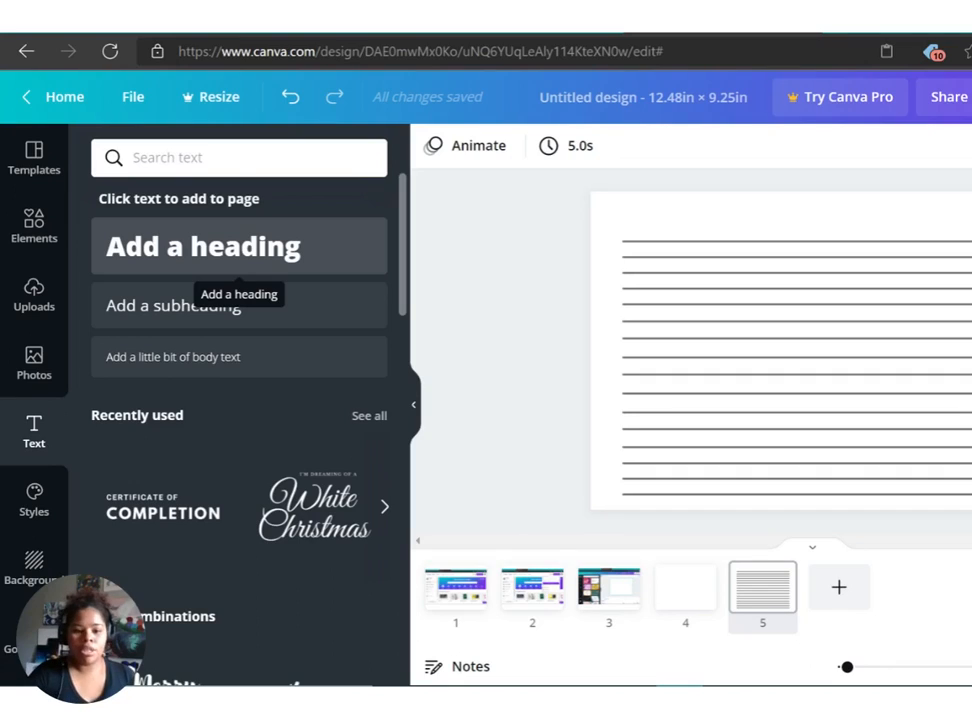
left_click(315, 507)
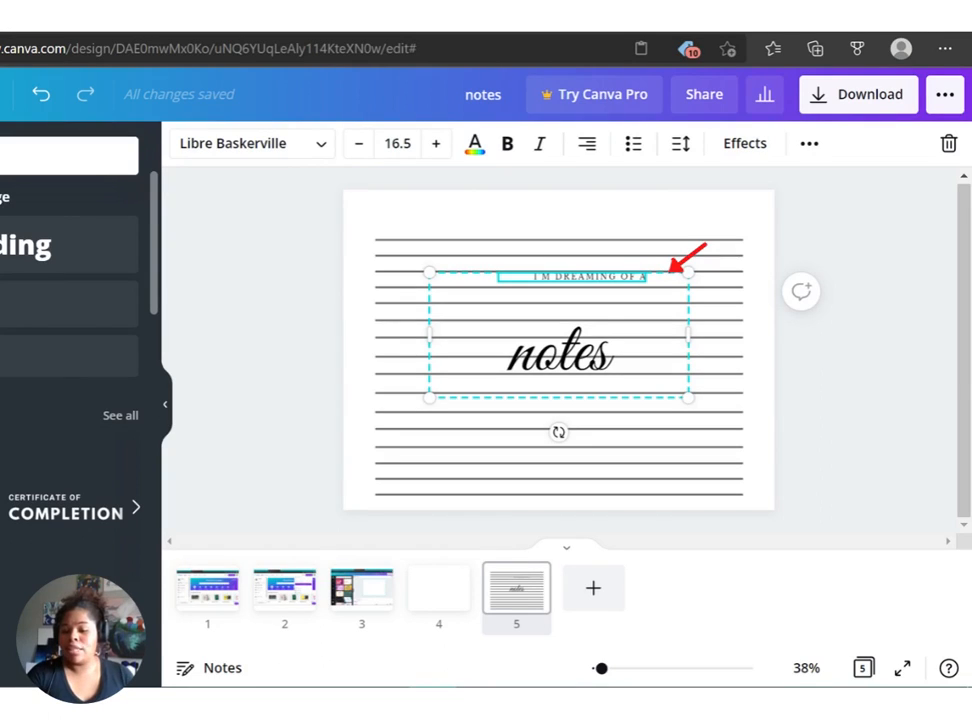
key("Delete")
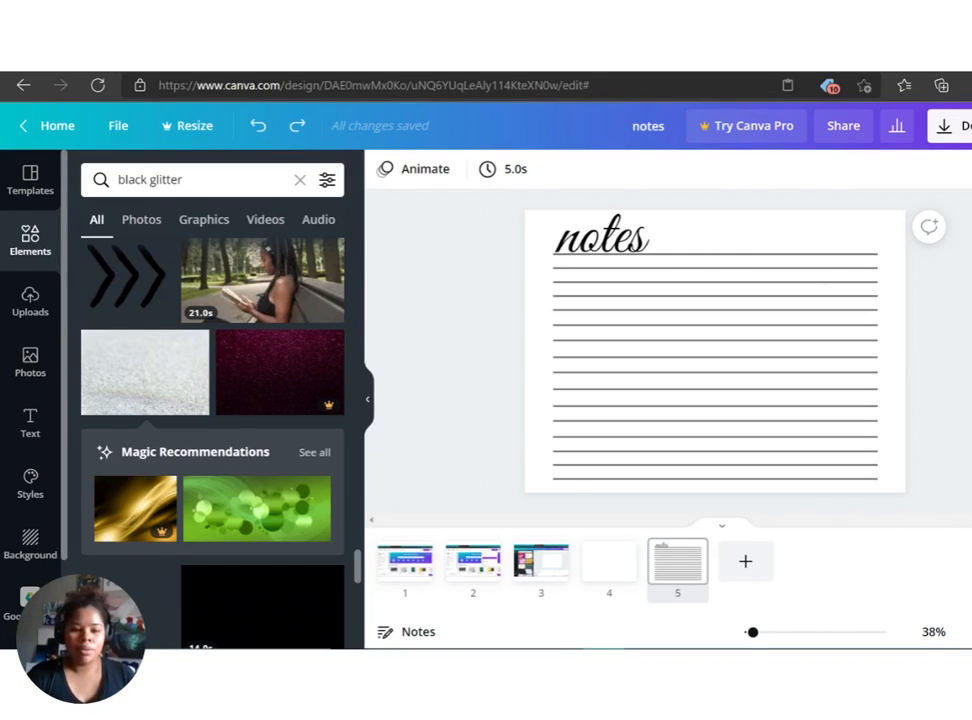
Try a white glitter image as a thin strip along the page's top line
left_click(145, 372)
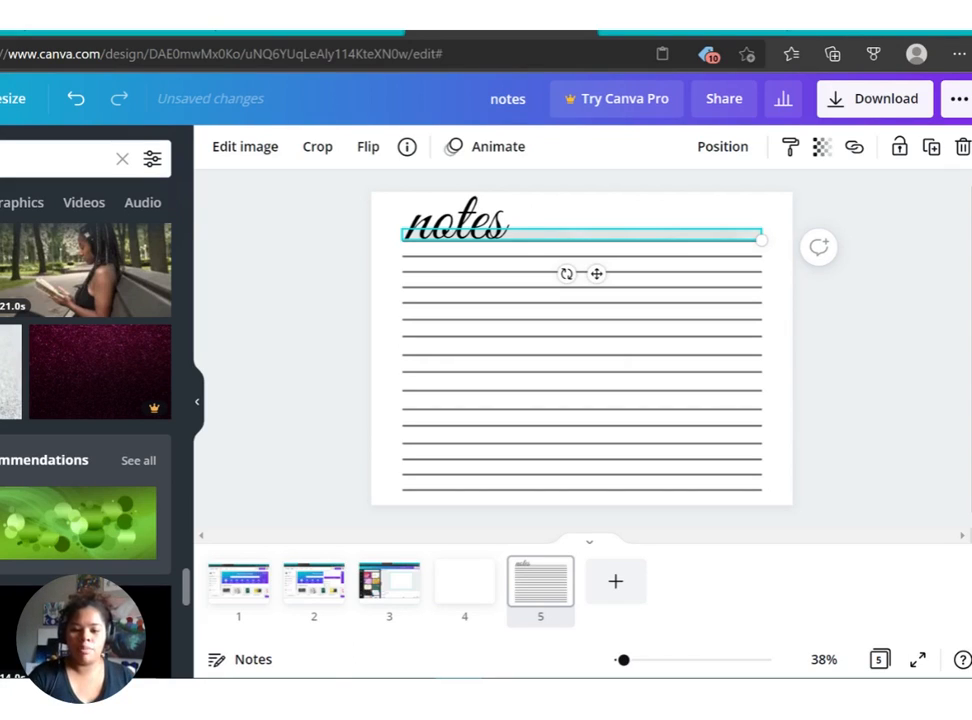
key("Escape")
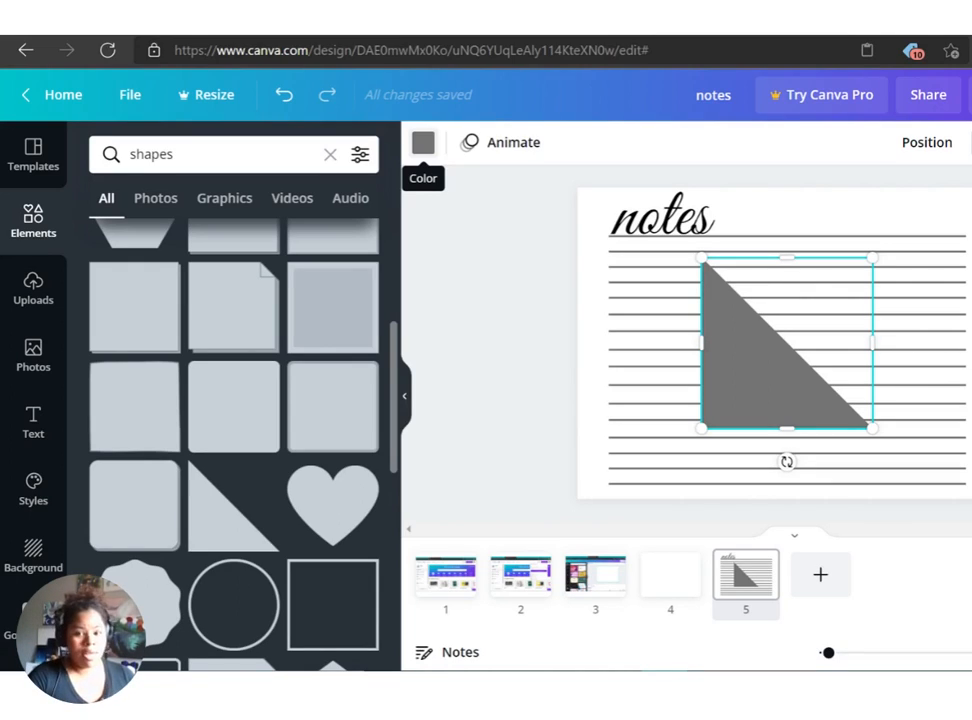
Color the right triangle light pink #FFCFCF and fit it, rotated, into the page's upper-left corner behind the title
left_click(423, 142)
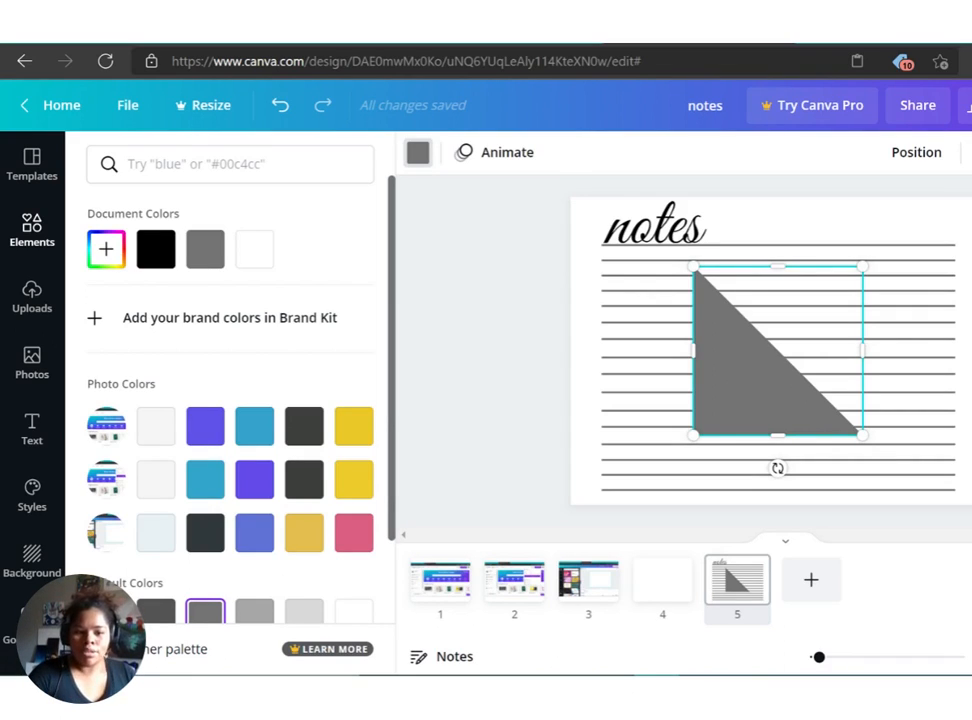
left_click(106, 249)
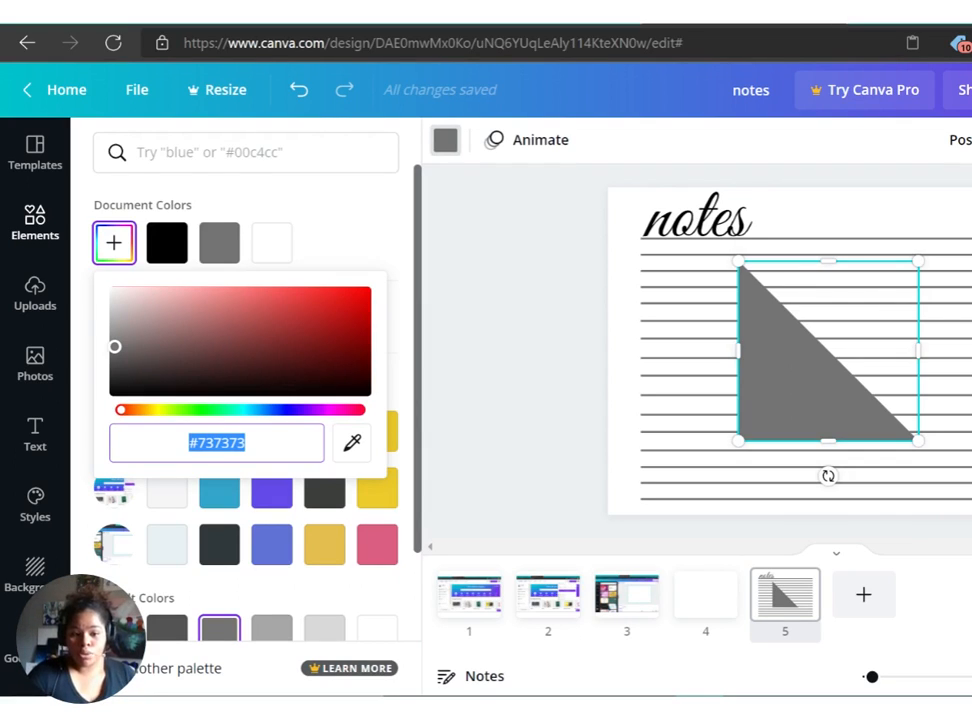
type("#CFD1FF")
key("Return")
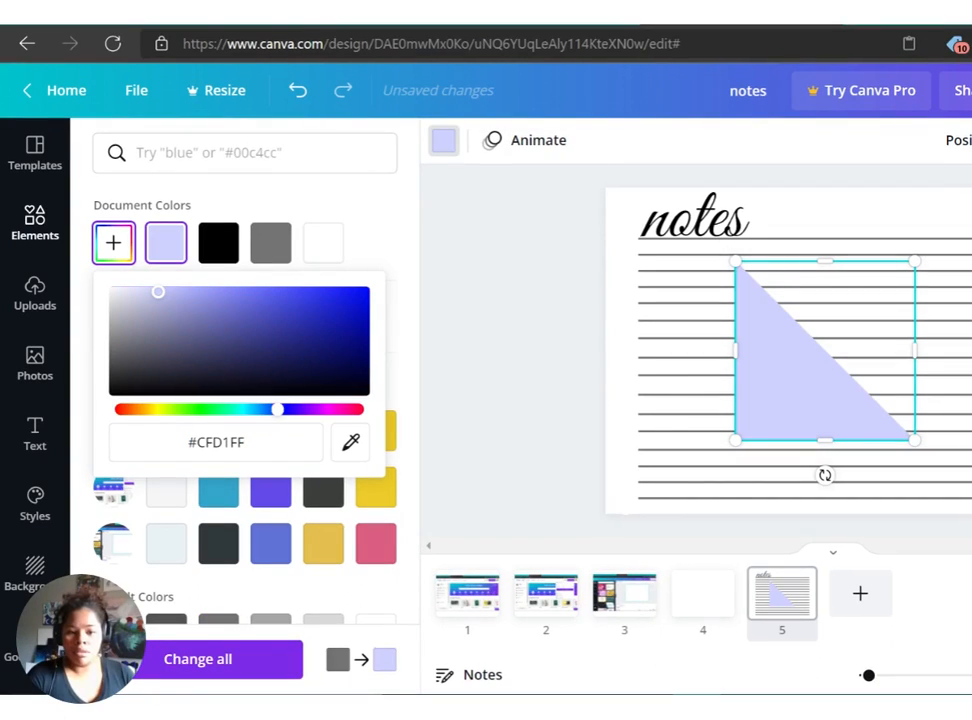
left_click_drag(277, 409, 120, 409)
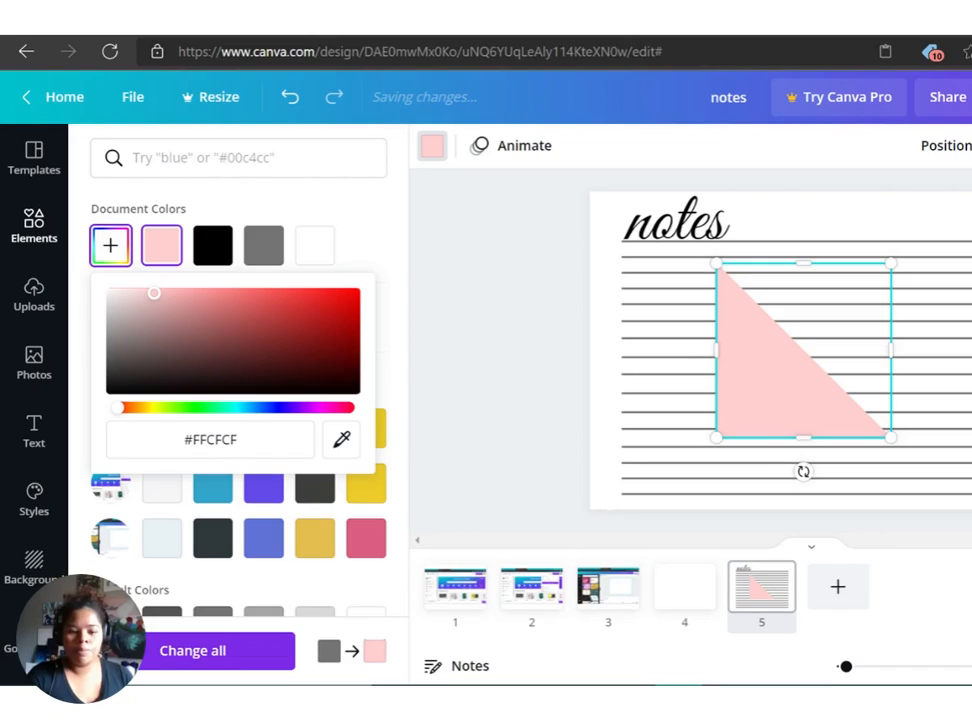
left_click_drag(803, 471, 689, 389)
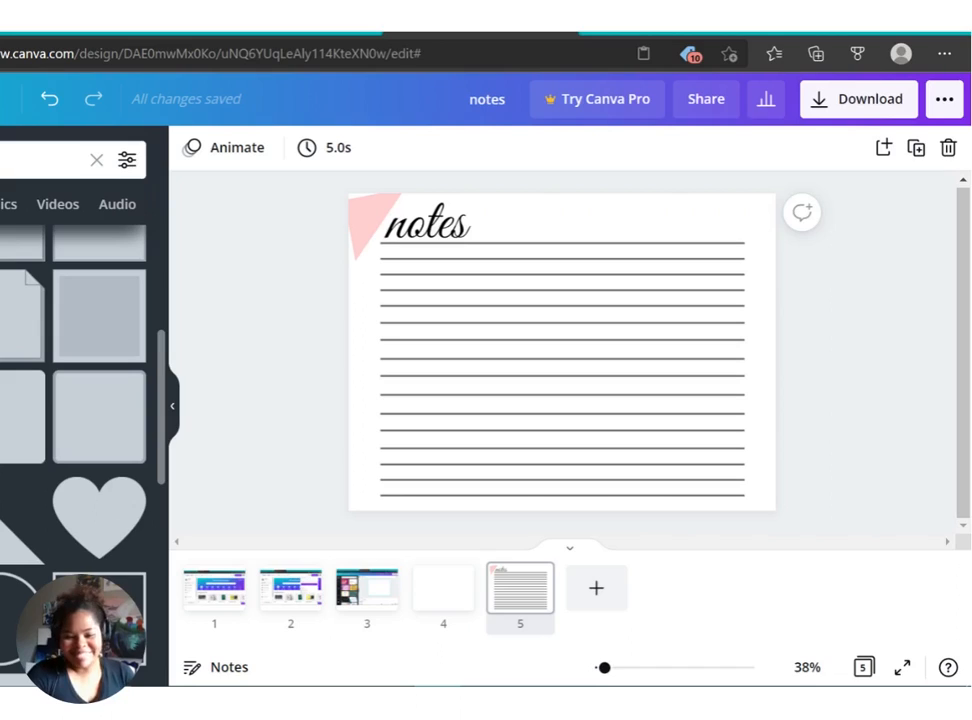
Add a second right triangle in pink #FFCFCF and rotate it into the page's upper-right corner
left_click(20, 535)
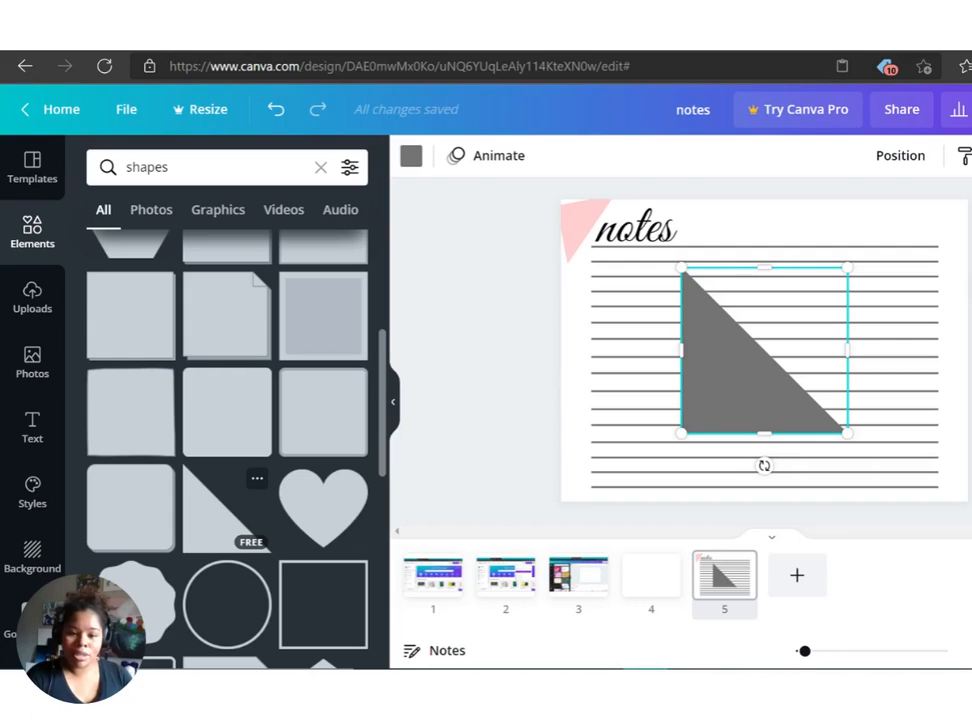
left_click(411, 155)
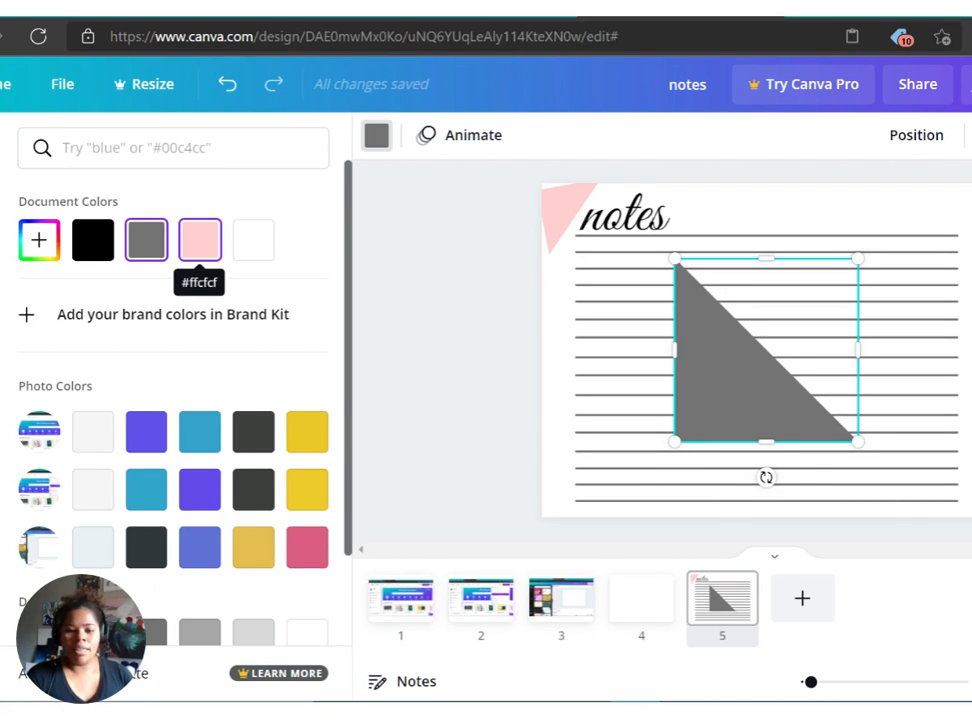
left_click(200, 240)
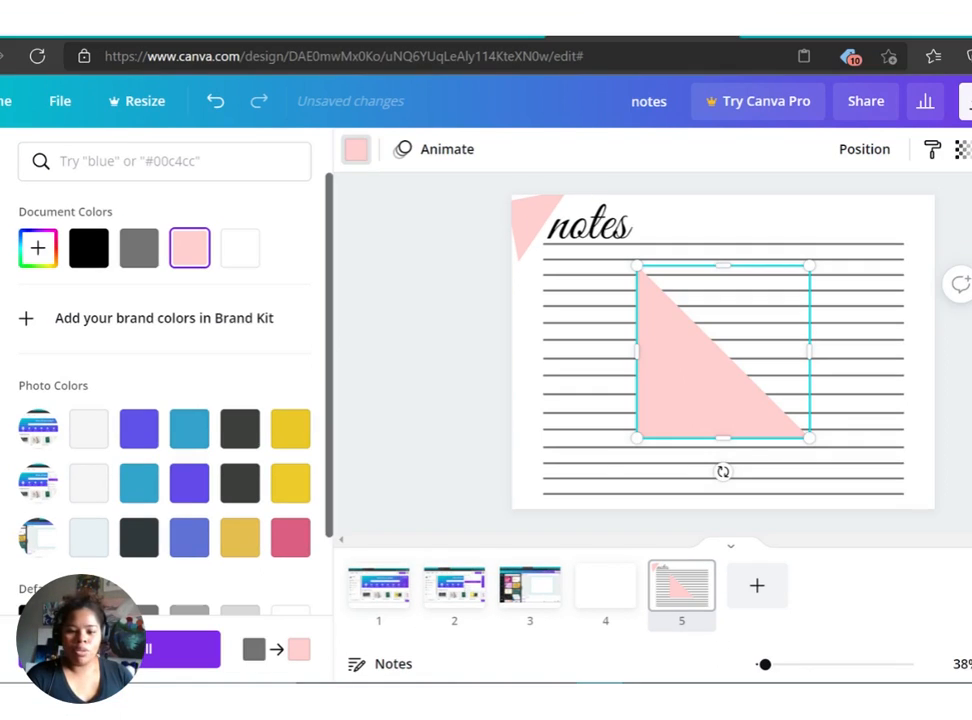
left_click_drag(723, 471, 777, 244)
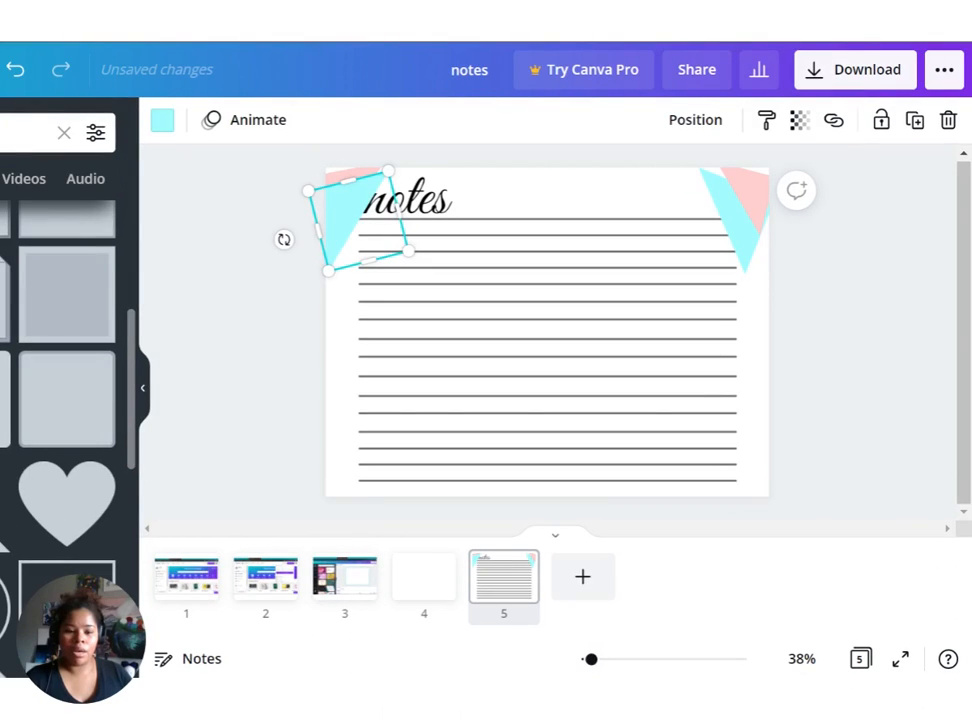
Send the light blue triangle in the page's upper-left corner backward, behind the pink one
right_click(364, 219)
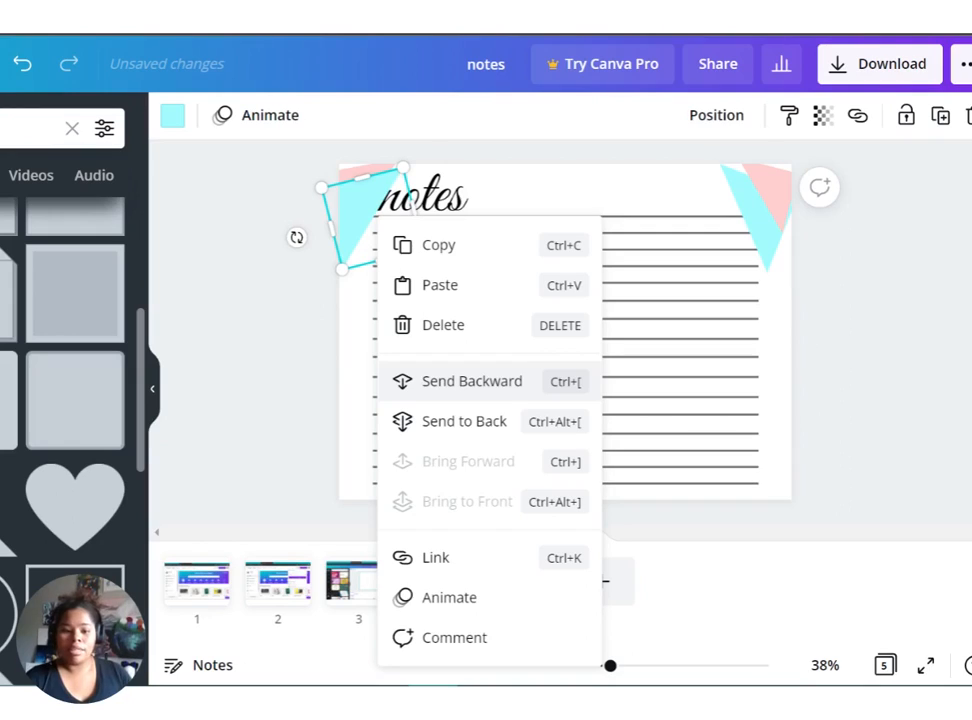
left_click(470, 381)
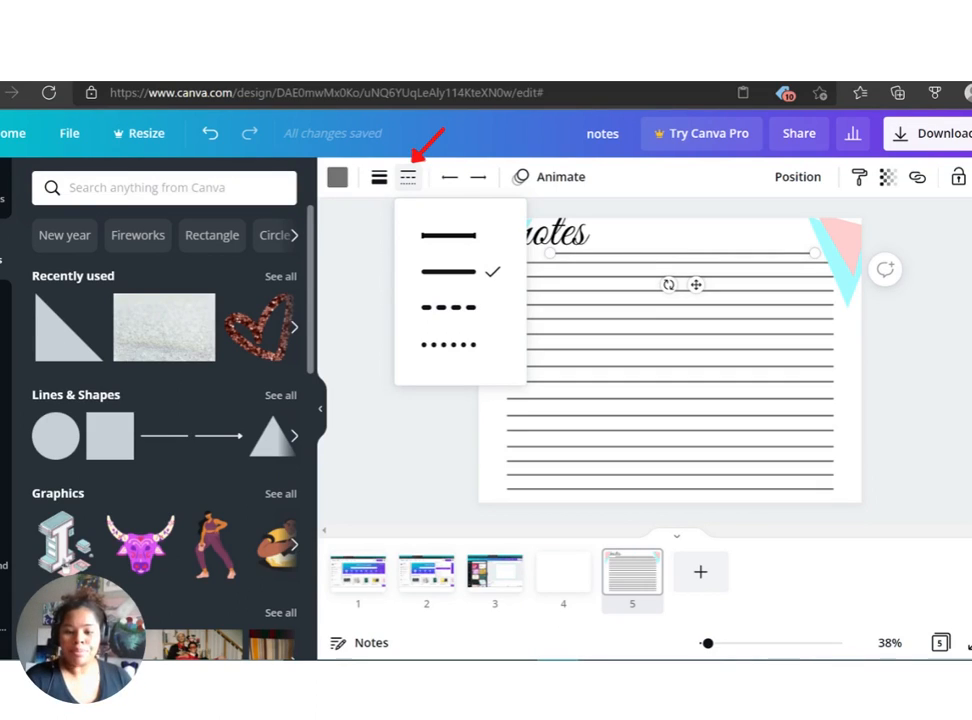
Make the short line beside the "notes" title dotted and color it the document's light pink
left_click(449, 344)
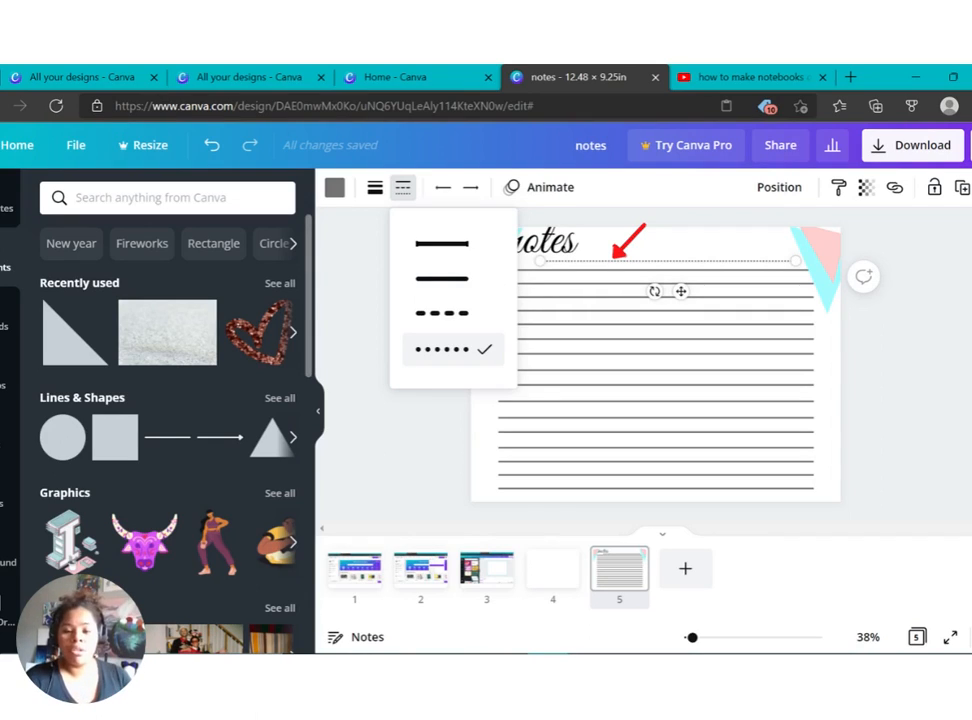
left_click(334, 187)
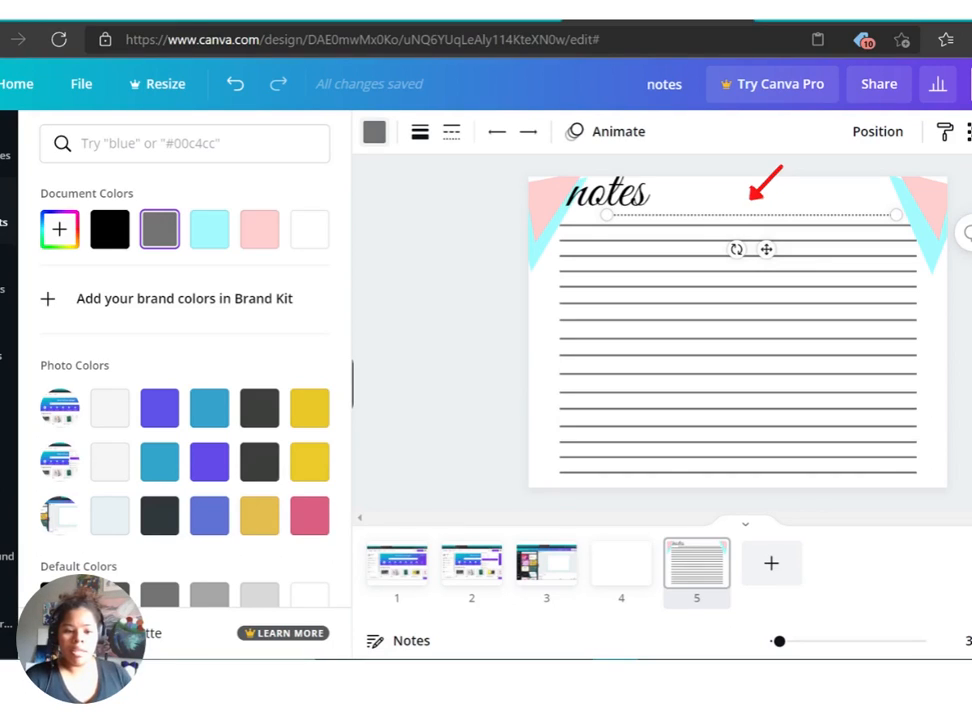
left_click(259, 229)
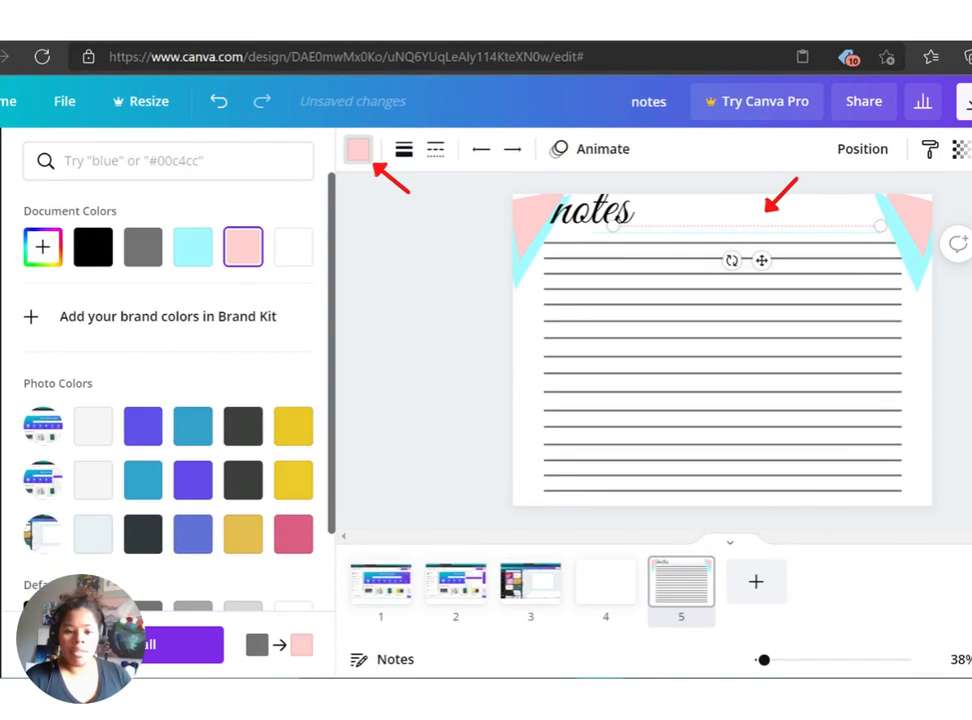